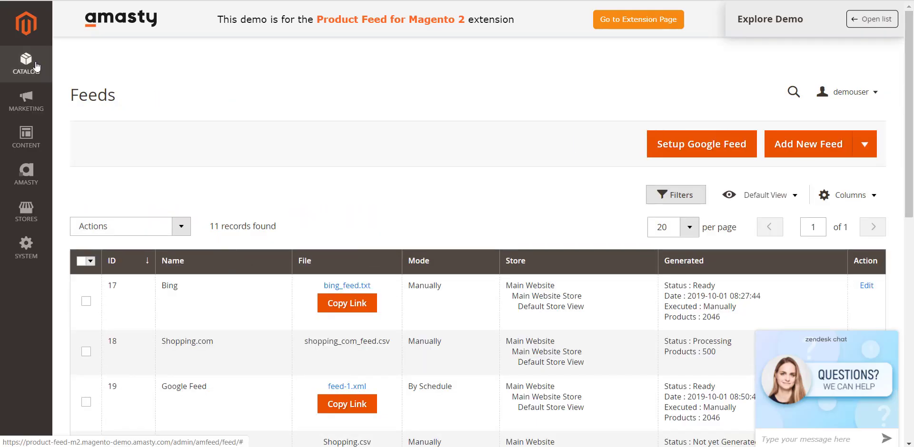
Open the Google feed setup wizard from the Feeds page
left_click(36, 67)
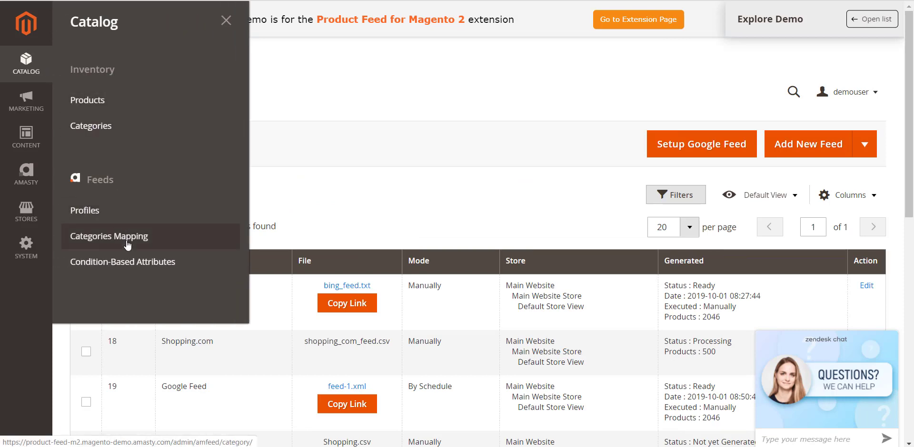
left_click(370, 108)
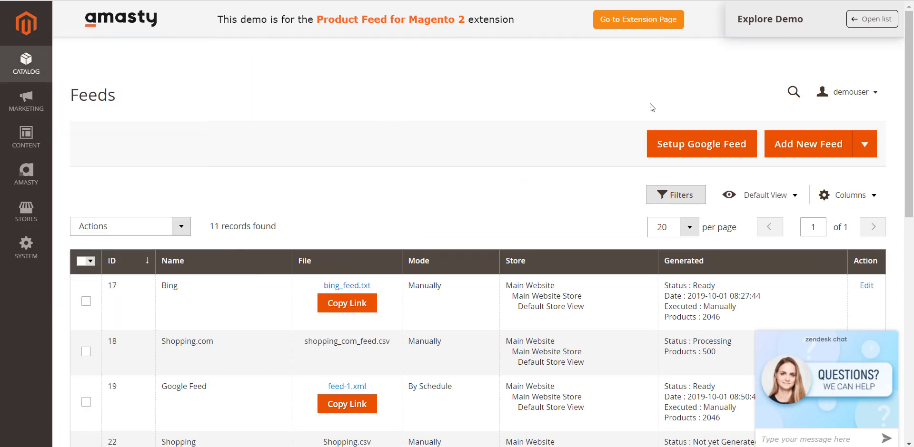
left_click(683, 144)
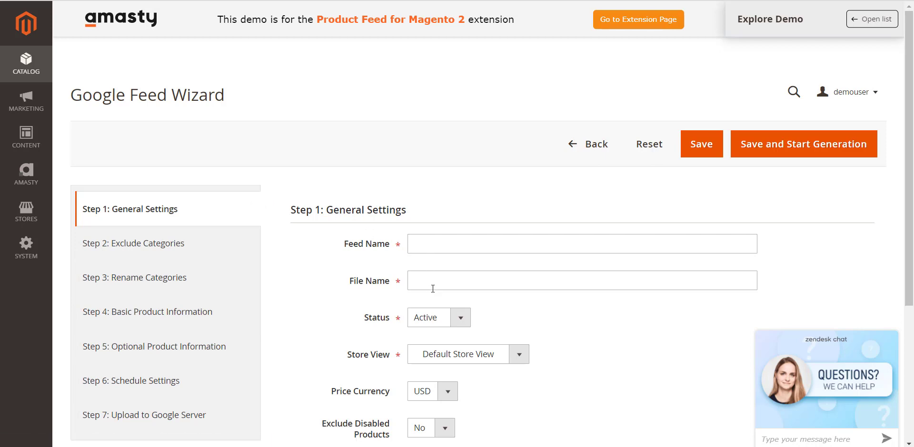
Examine the wizard's general settings, including the choices for status, store view, price currency and product exclusions
left_click(460, 317)
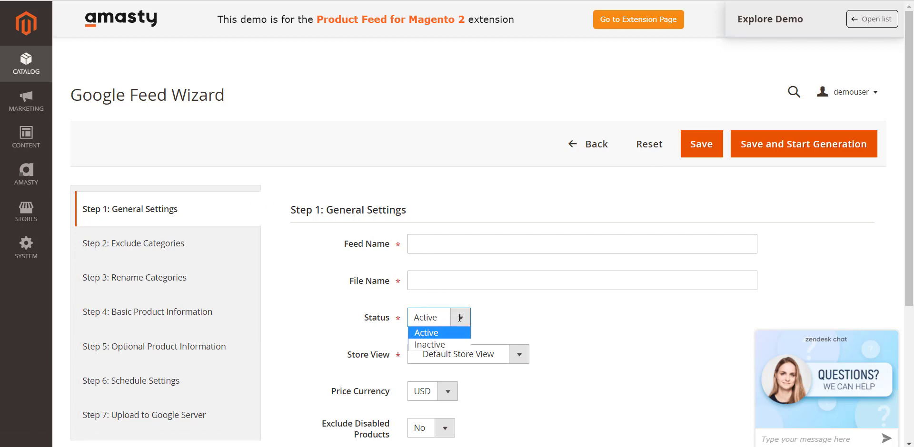
left_click(459, 317)
left_click(499, 360)
left_click(499, 360)
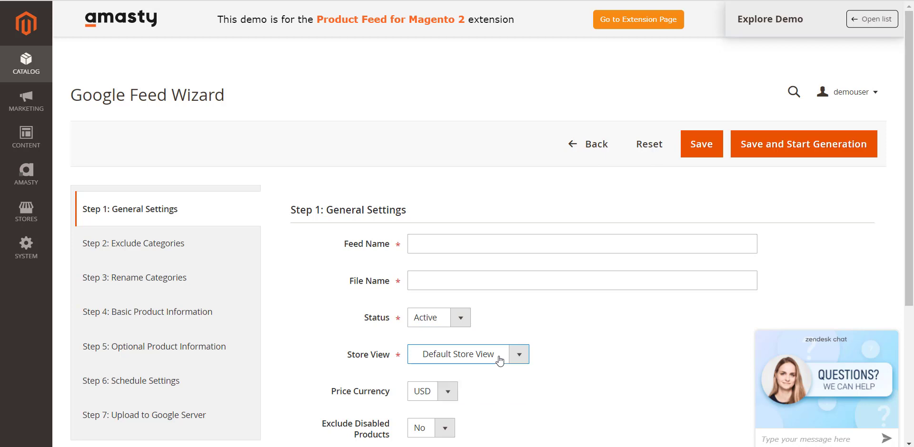
scroll(530, 307, "down", 3)
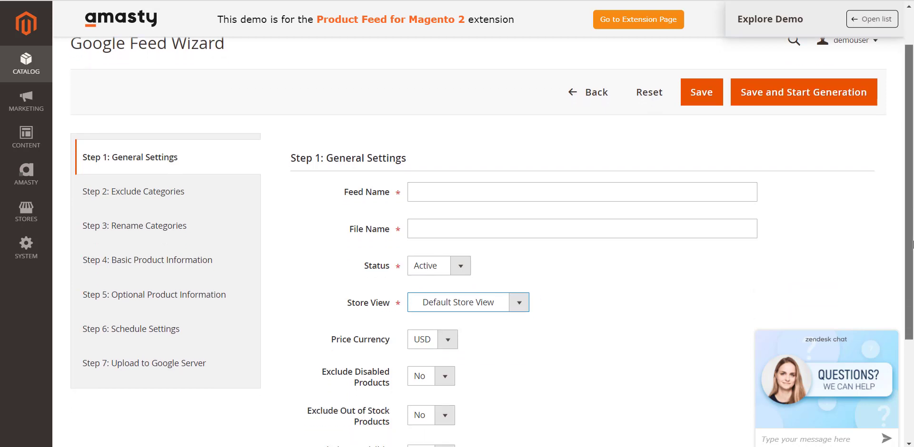
left_click(450, 246)
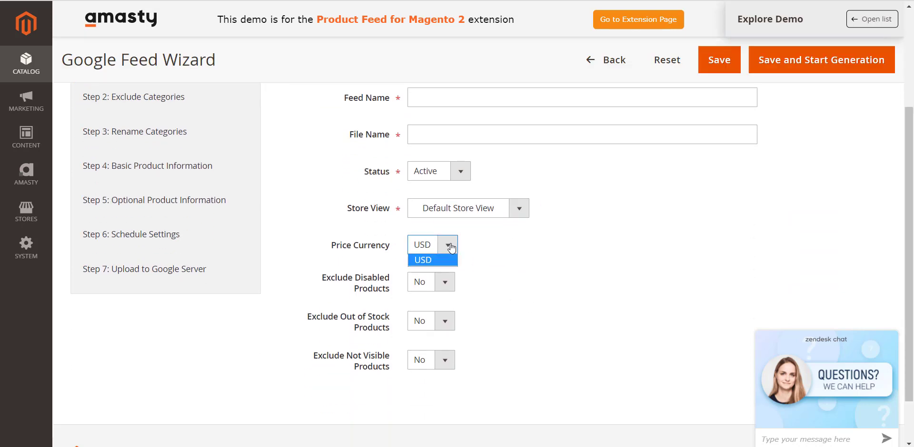
left_click(448, 245)
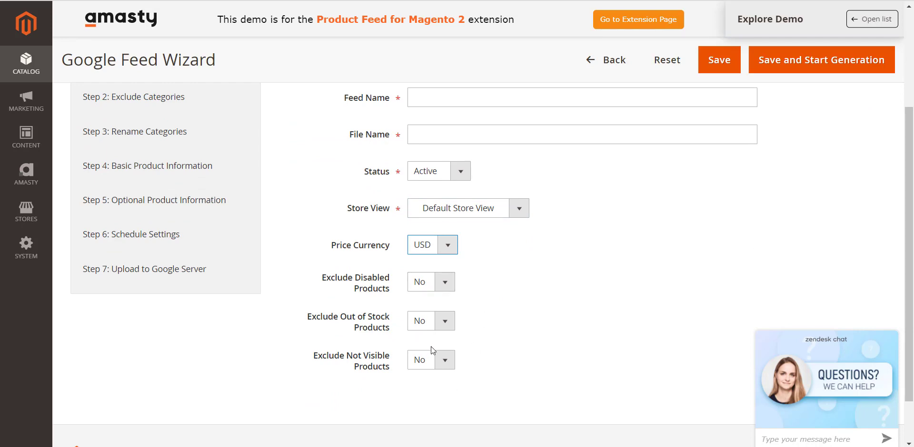
left_click(479, 368)
Review the category exclusion list and the form for renaming categories to match Google Taxonomy
left_click(216, 104)
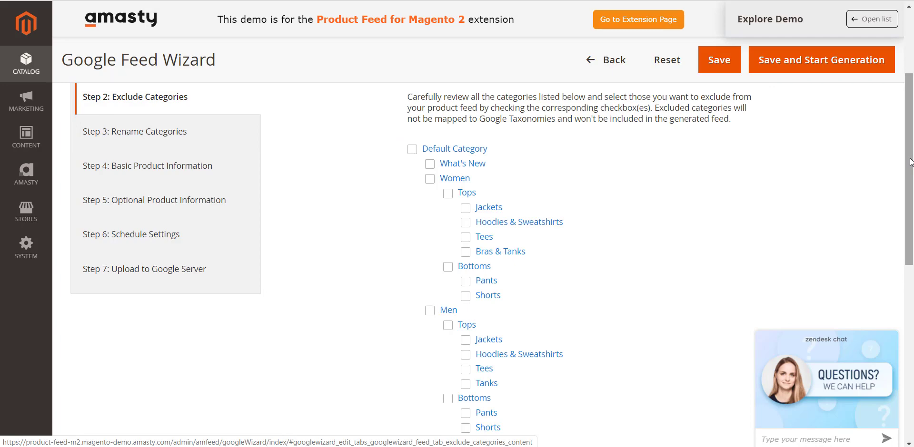
mouse_move(910, 162)
left_mouse_down()
mouse_move(912, 313)
mouse_move(912, 168)
left_mouse_up()
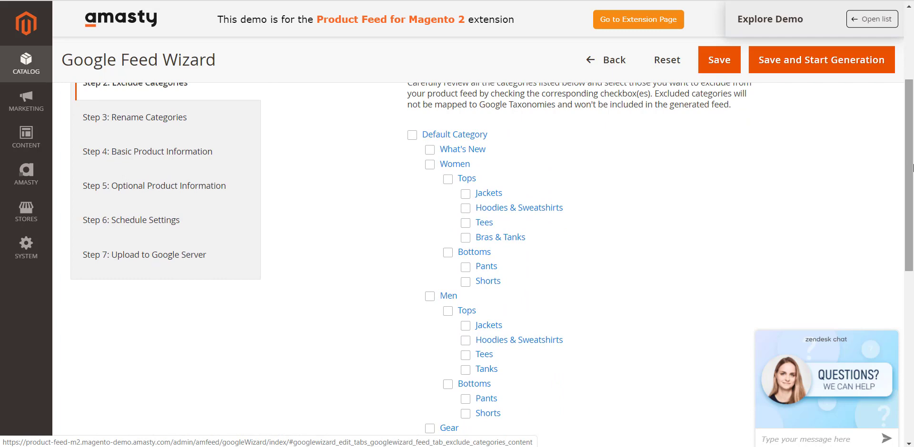
left_click(199, 116)
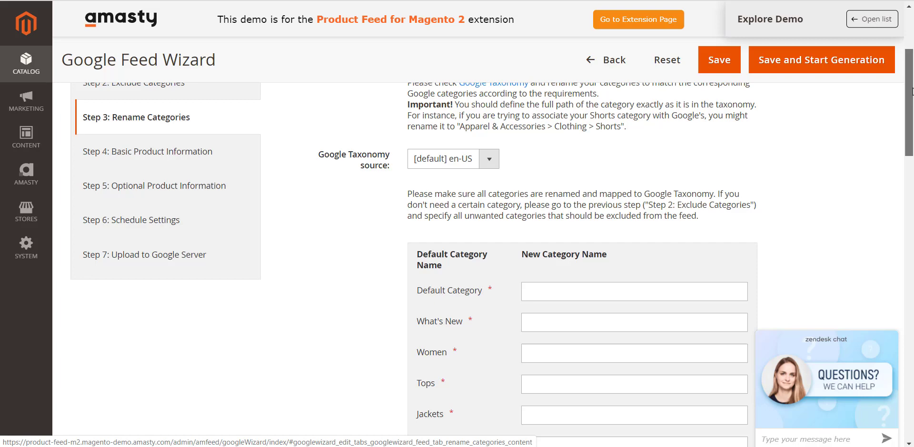
scroll(912, 90, "down", 4)
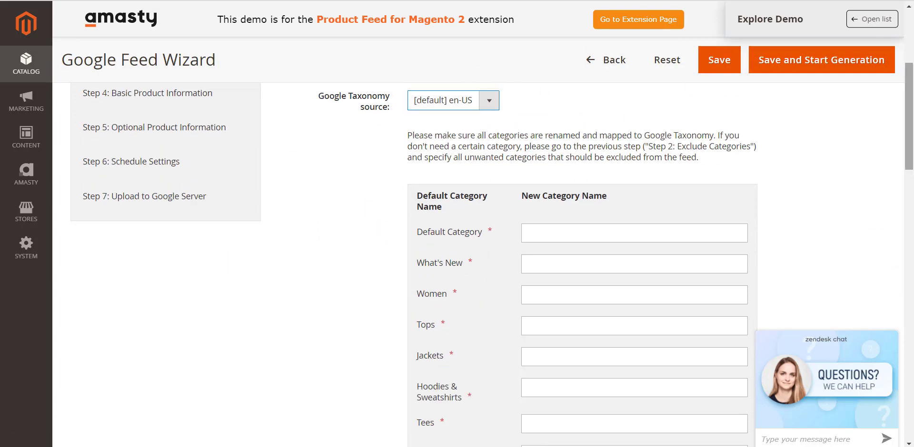
scroll(912, 214, "down", 6)
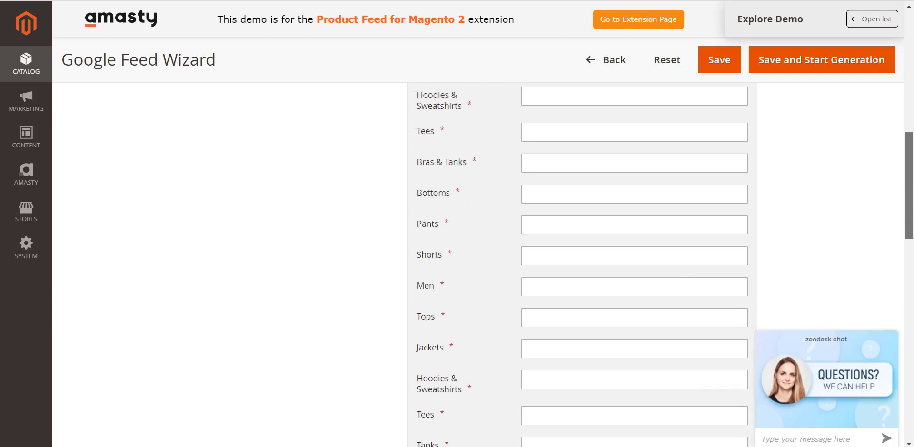
scroll(912, 214, "down", 10)
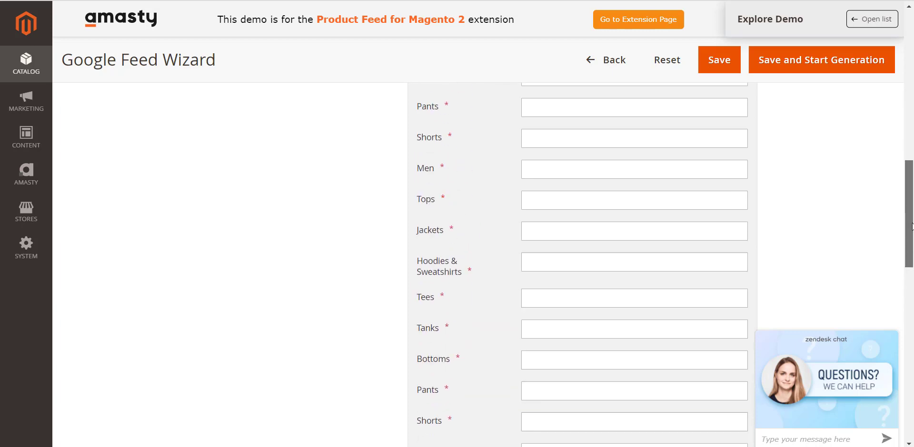
scroll(912, 227, "up", 8)
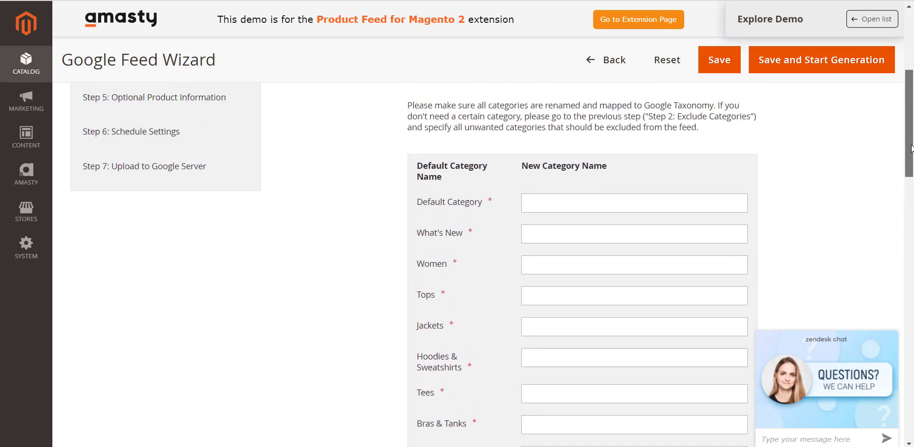
left_click_drag(911, 149, 905, 118)
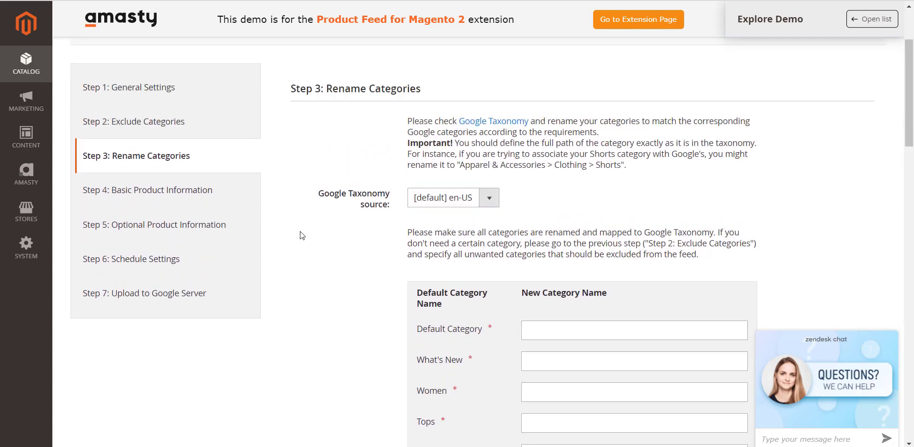
In the basic product information, set the price attribute to Final Price with TAX(VAT)
left_click(226, 190)
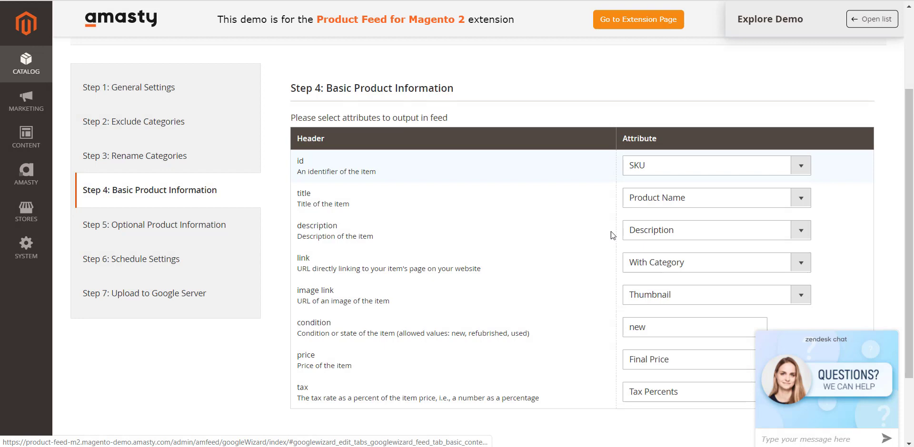
left_click_drag(912, 165, 913, 210)
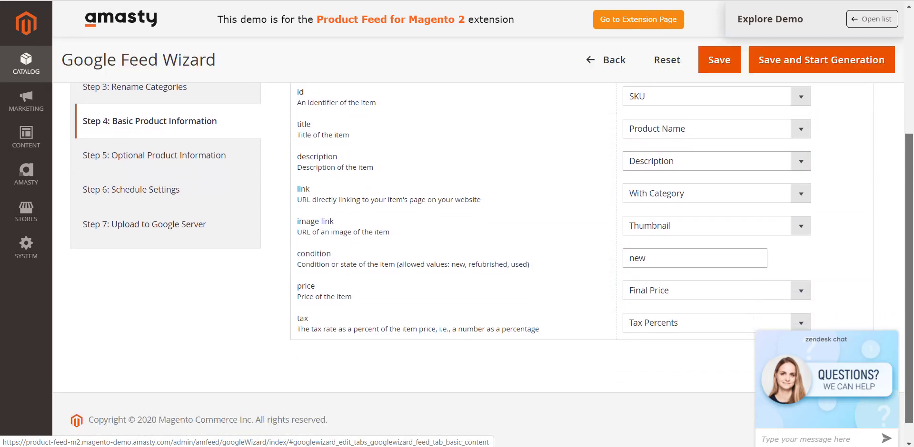
left_click(724, 294)
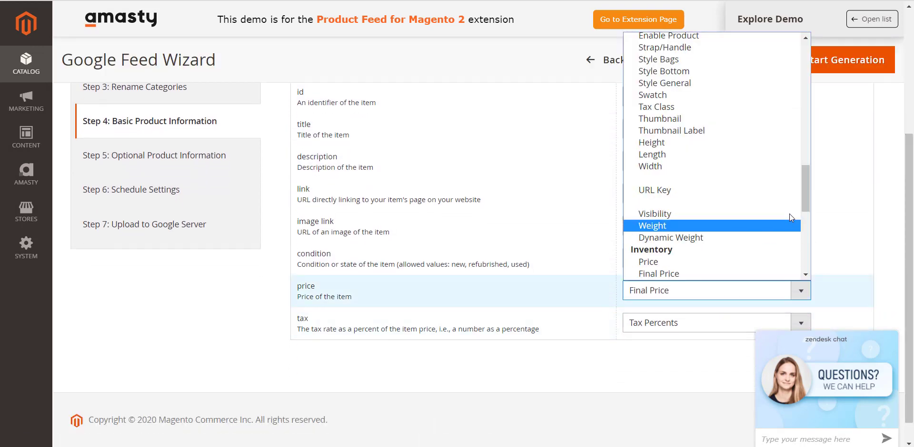
left_click_drag(809, 198, 807, 222)
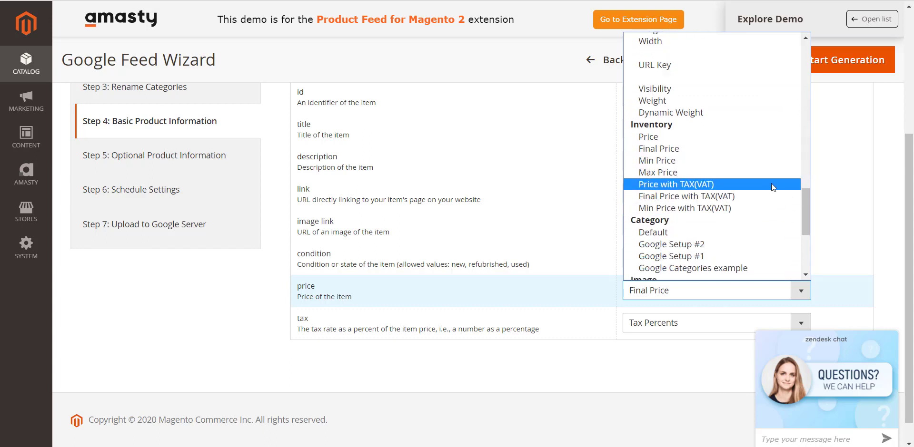
left_click(776, 196)
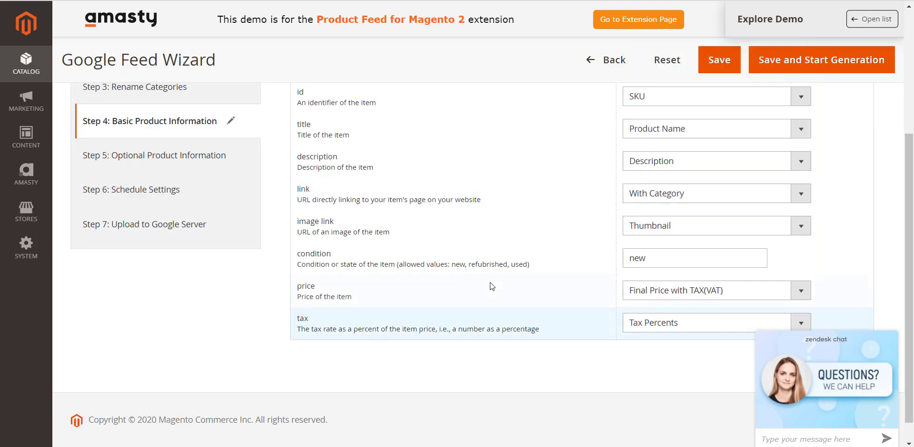
Look over the optional product attributes and set feed generation to By Schedule on Sunday and Wednesday
left_click(205, 159)
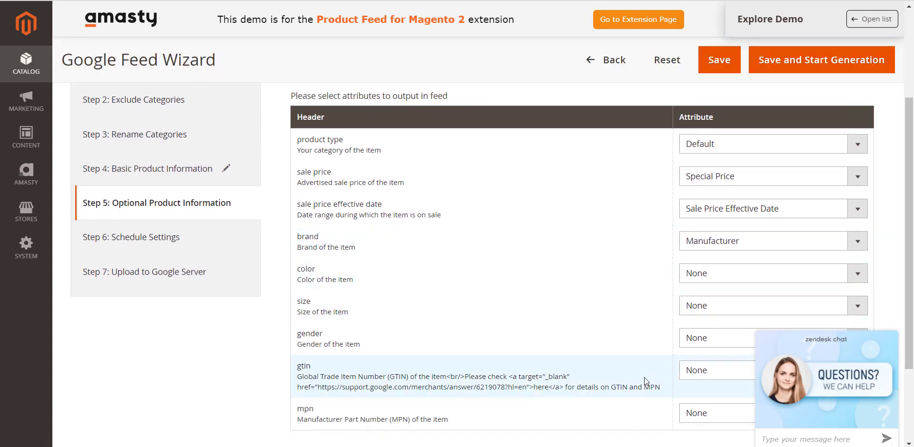
left_click(220, 241)
left_click(462, 154)
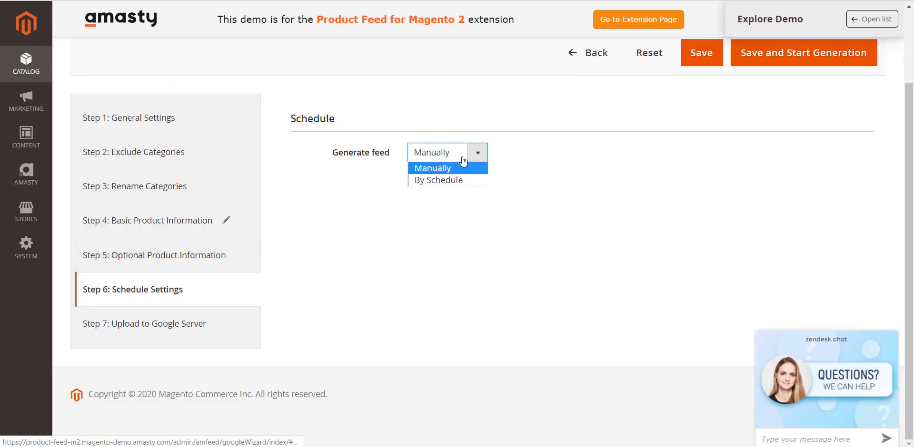
left_click(464, 181)
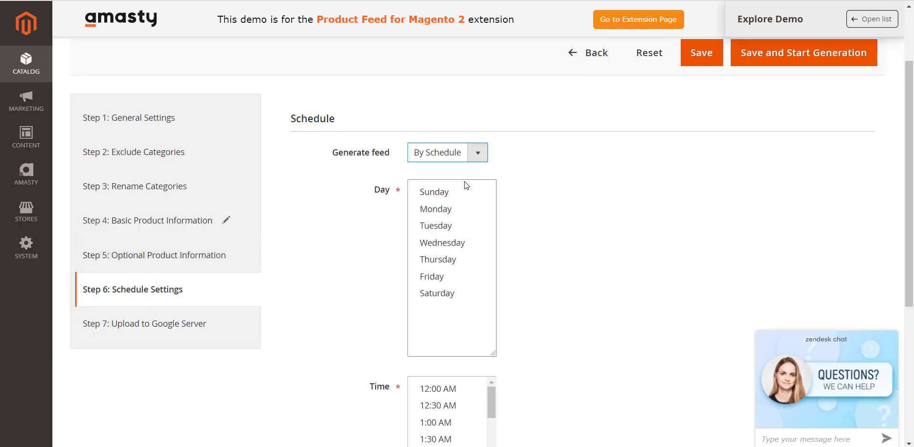
left_click(448, 193)
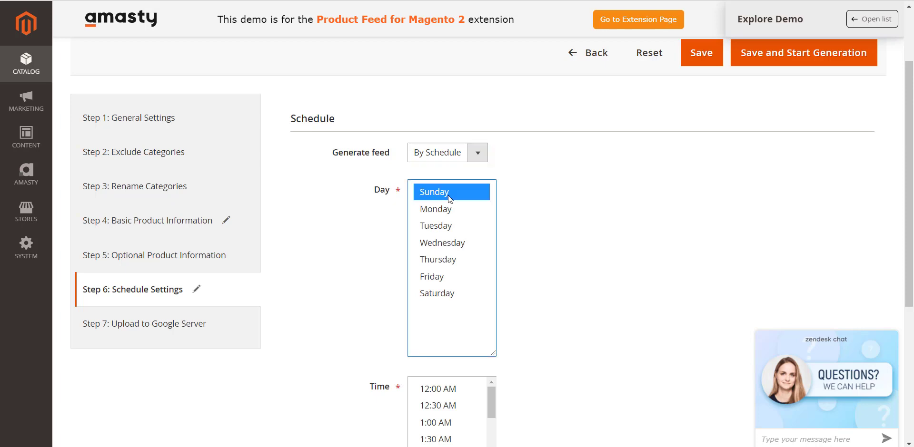
left_click(443, 239, "ctrl")
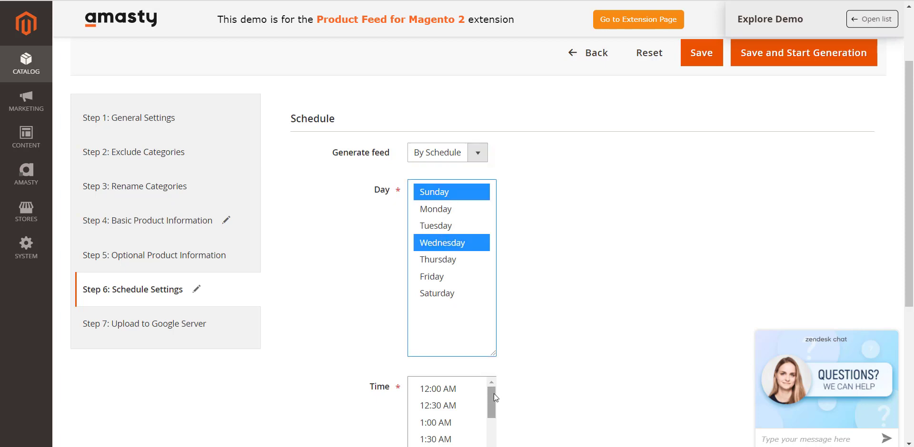
Select 3:30 AM and 4:30 AM as the feed generation times
scroll(494, 393, "down", 10)
left_click(450, 348)
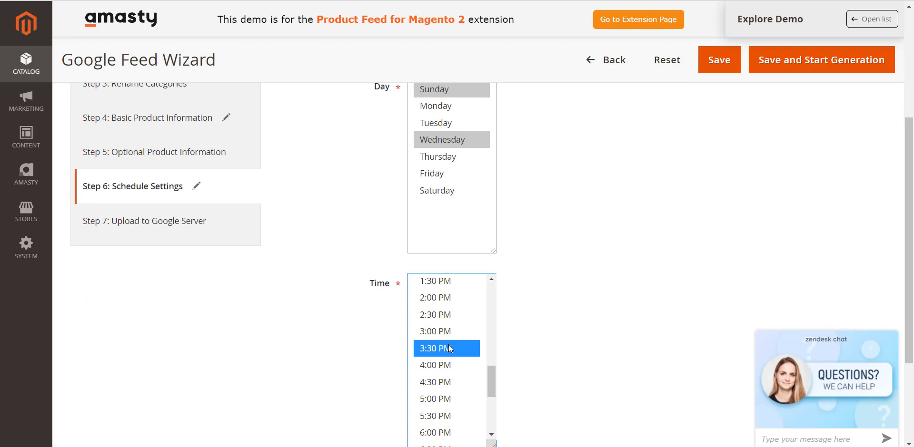
left_click(448, 378, "ctrl")
left_click(344, 347)
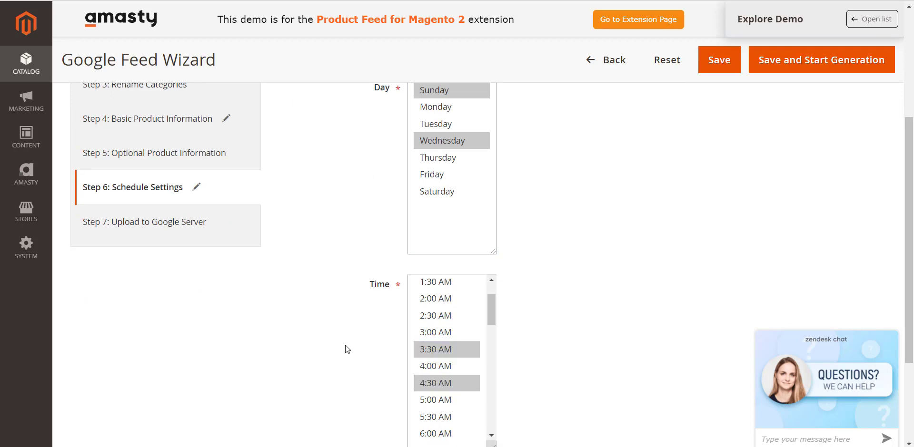
Enable automatic uploading of feeds to the Google server
left_click(221, 231)
left_click(444, 153)
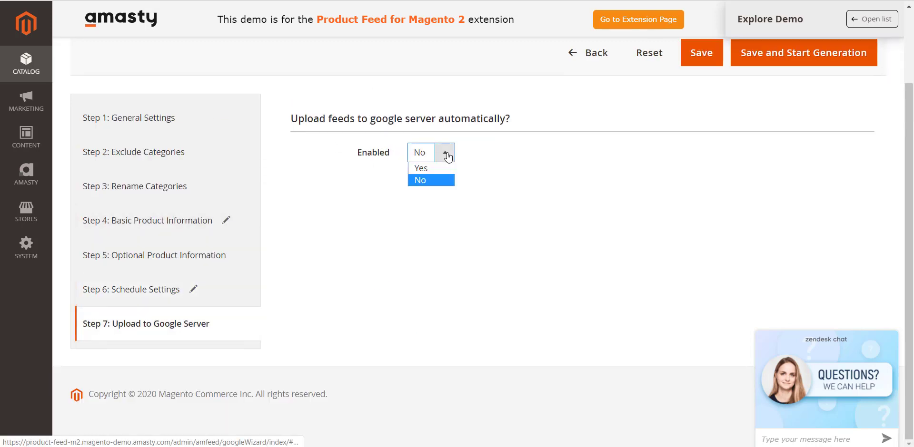
left_click(446, 169)
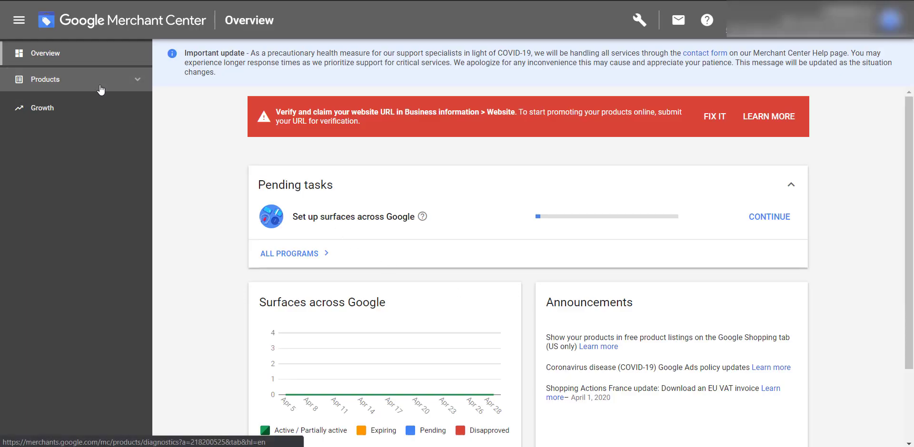
Switch to Google Merchant Center and start a new primary feed with English as its language
left_click(100, 89)
left_click(82, 141)
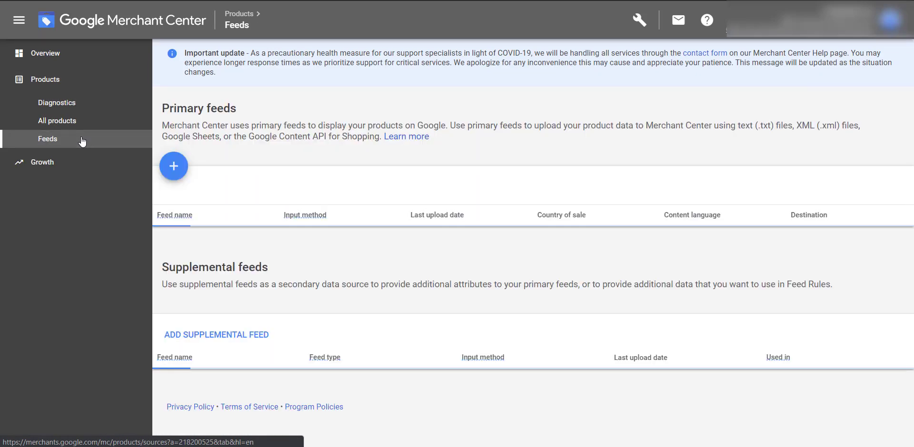
left_click(176, 166)
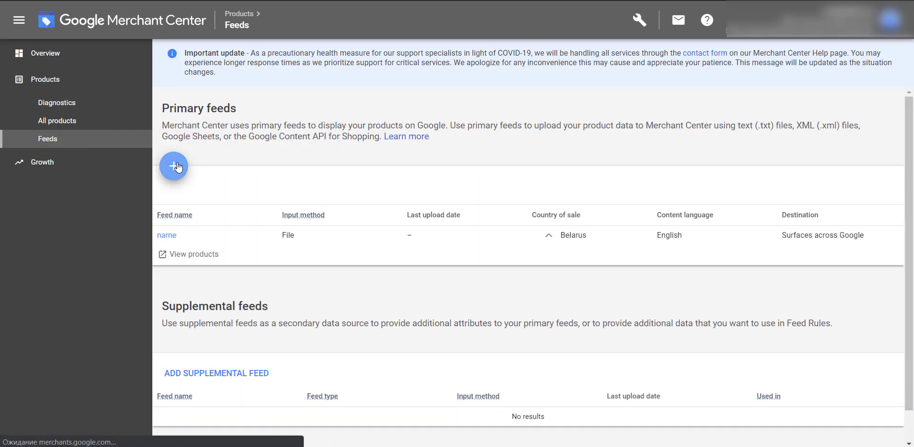
left_click(265, 269)
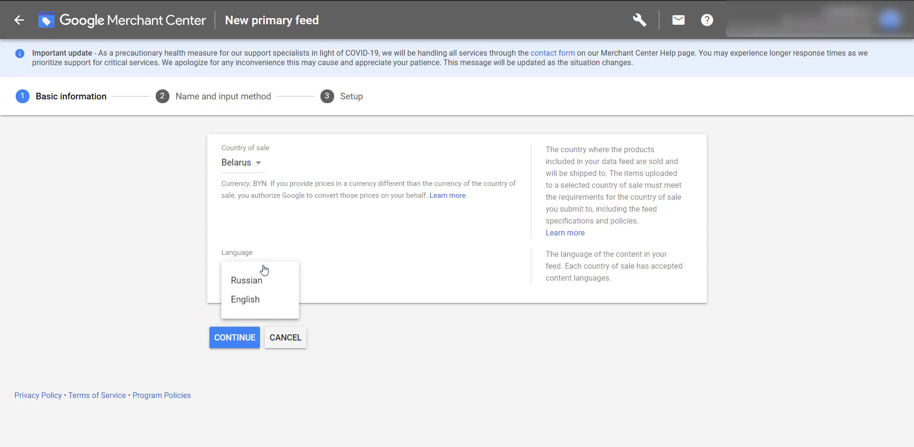
left_click(257, 299)
left_click(229, 383)
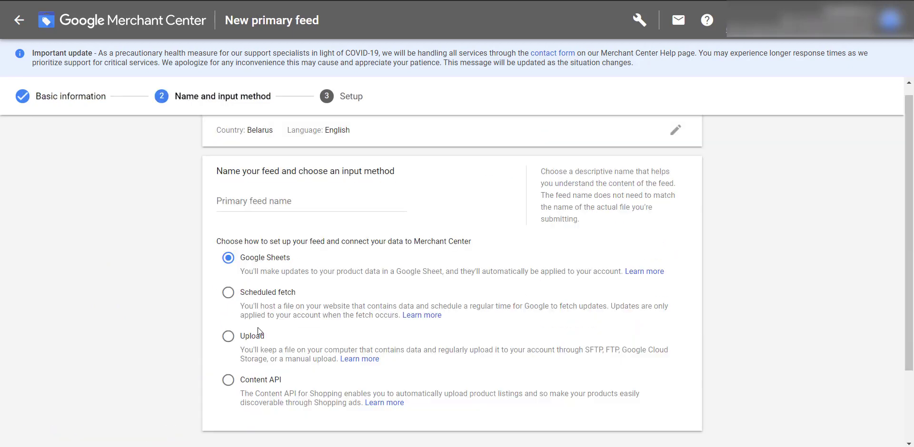
Choose Upload as the input method, name the primary feed example, and continue to its setup
left_click(257, 334)
left_click(292, 199)
type("e")
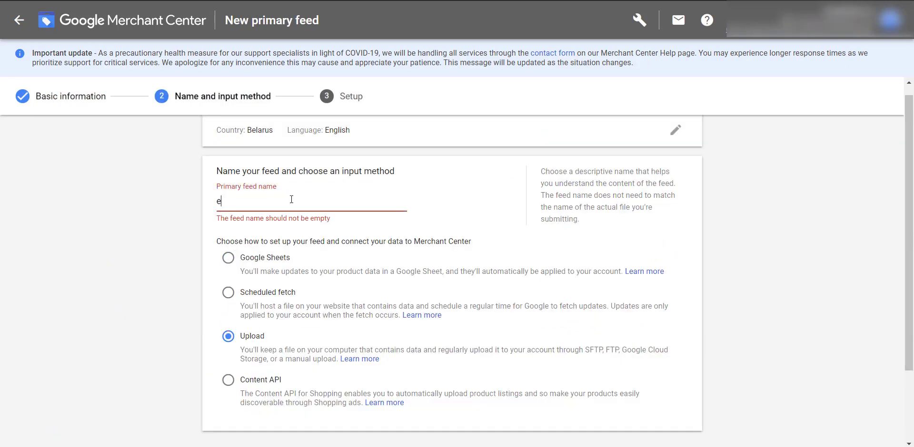
type("xample")
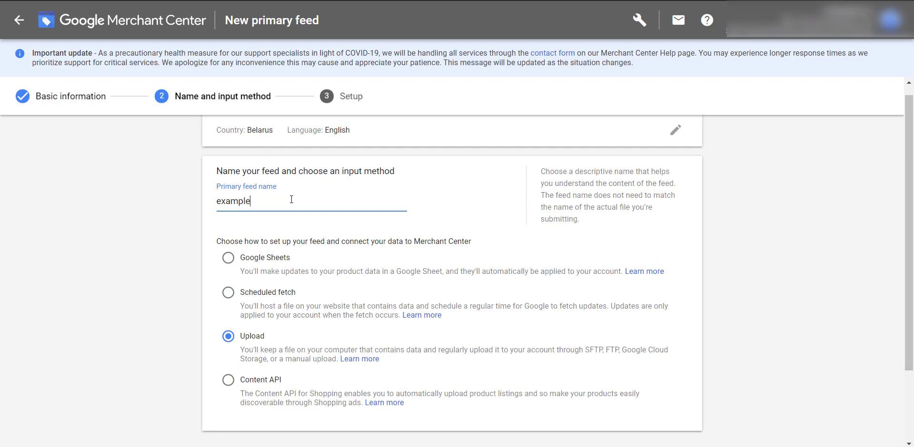
left_click_drag(910, 246, 912, 284)
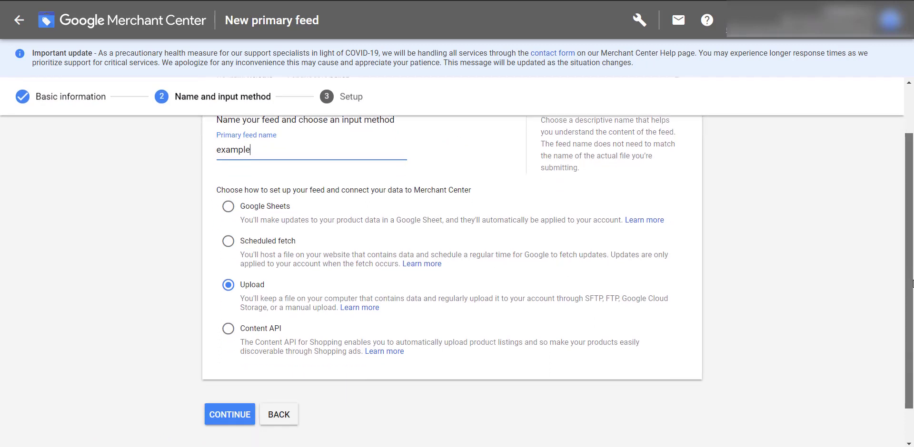
left_click(239, 414)
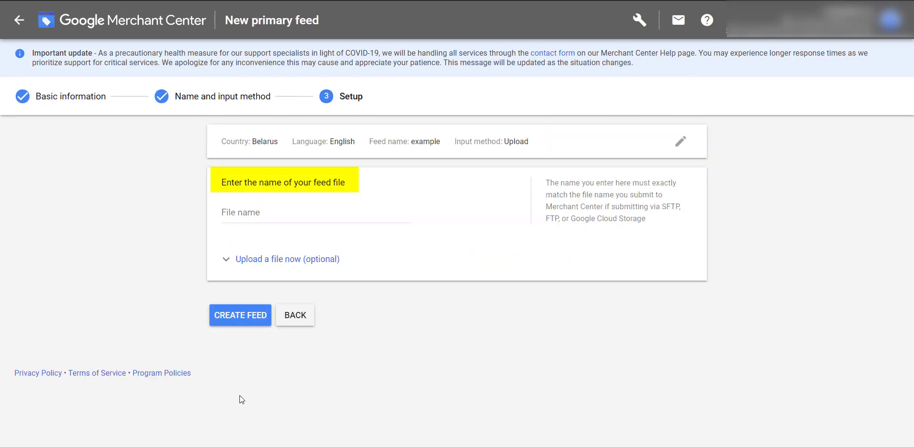
Enter Magento as the feed file name and create the primary feed
left_click(296, 216)
type("Ma")
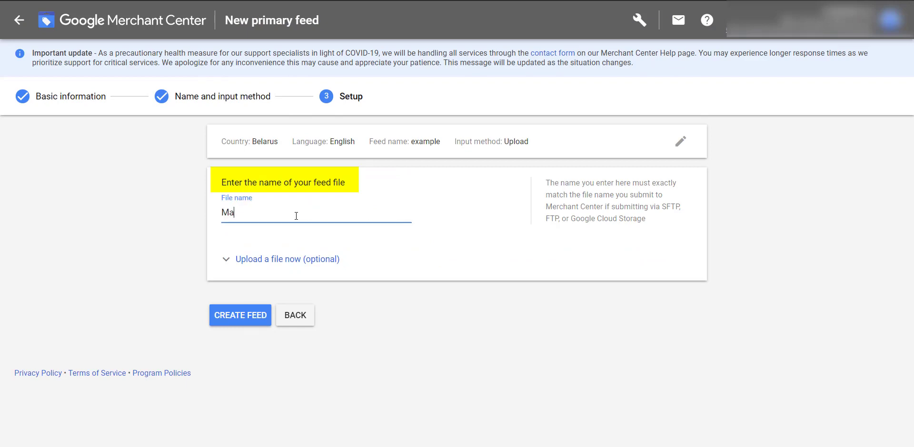
type("gento")
left_click(237, 316)
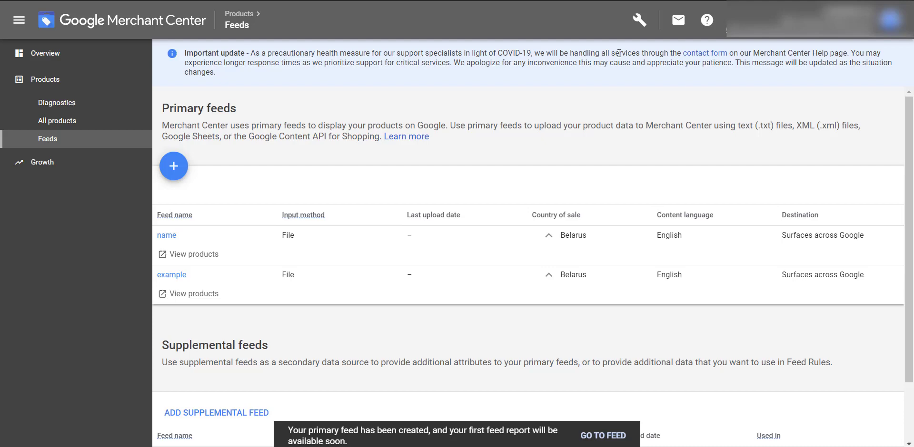
Open the SFTP / FTP / GCS settings of the Merchant Center account
left_click(645, 22)
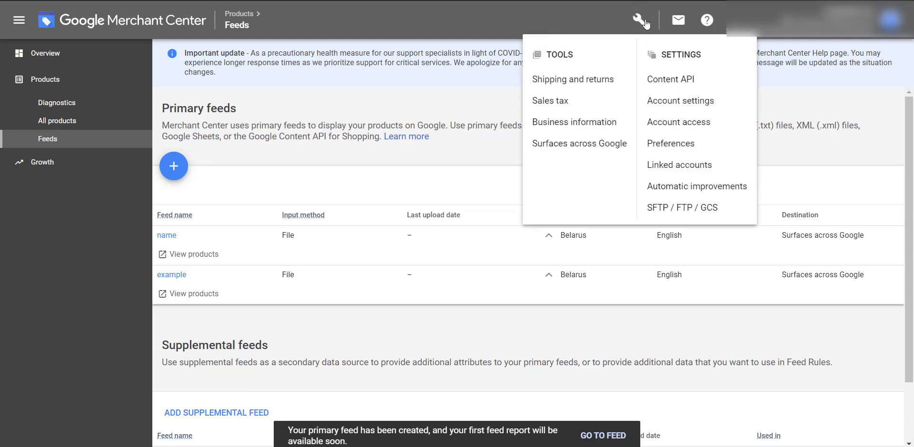
left_click(699, 206)
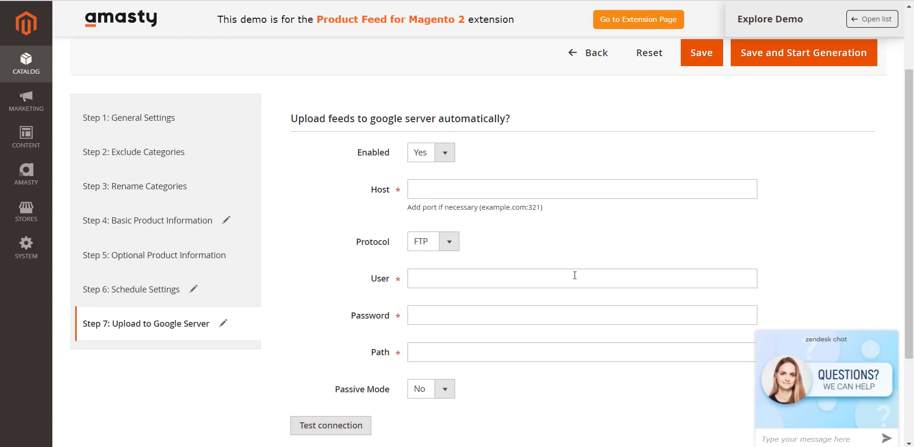
Switch back to the Magento feed wizard, set the protocol to SFTP, go through the Host to Path fields, and save with feed generation started
left_click(449, 241)
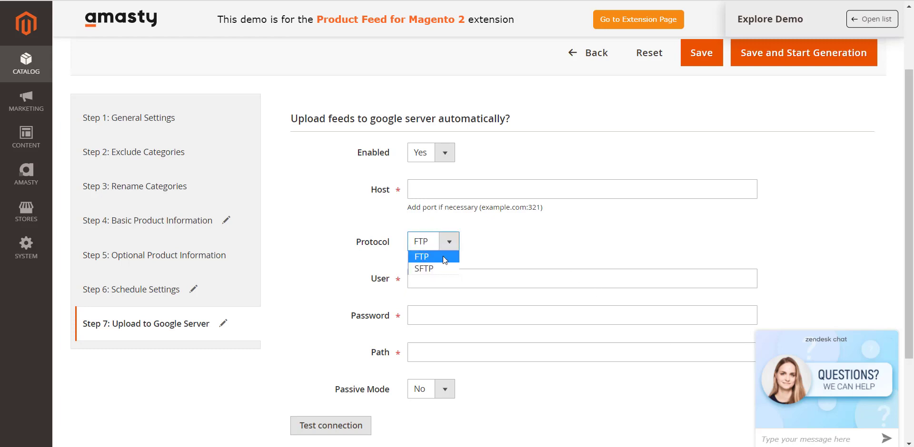
left_click(445, 267)
left_click(464, 195)
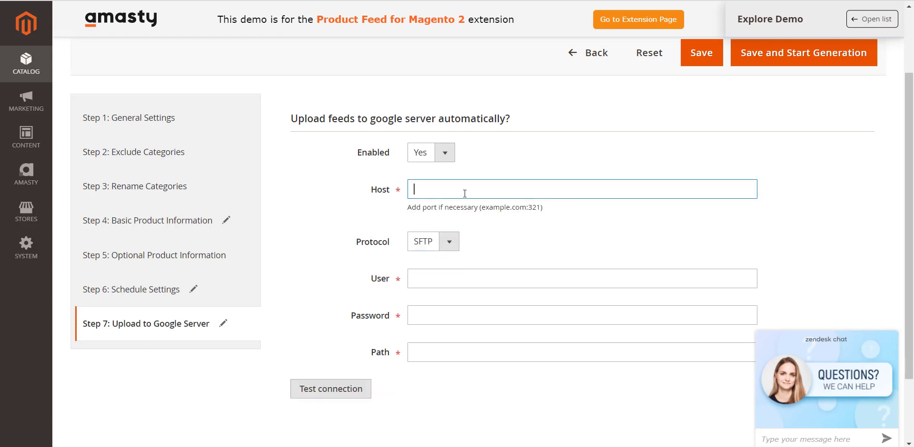
left_click(452, 277)
left_click(448, 333)
left_click(447, 315)
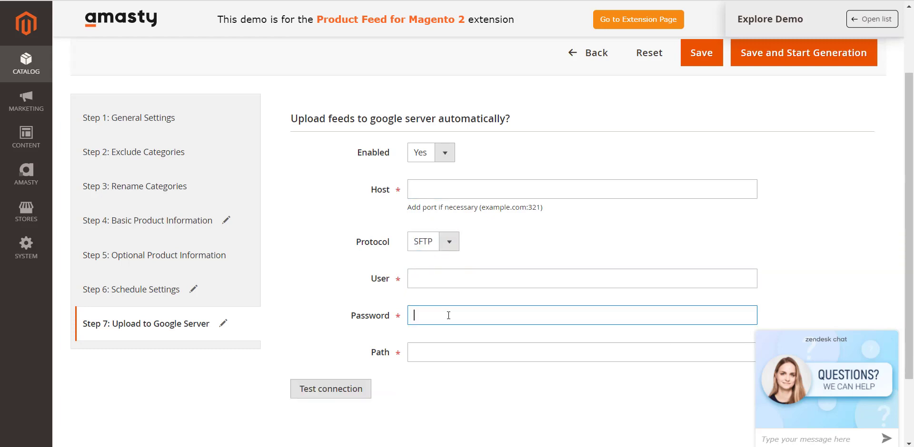
left_click(447, 353)
left_click(803, 53)
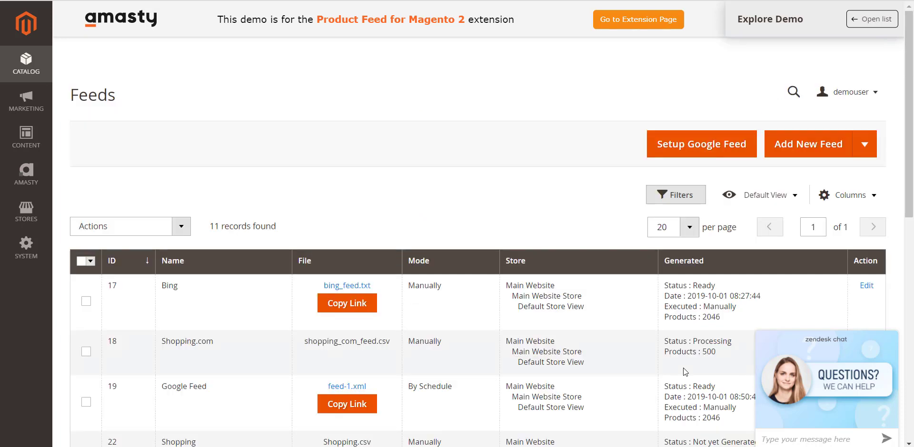